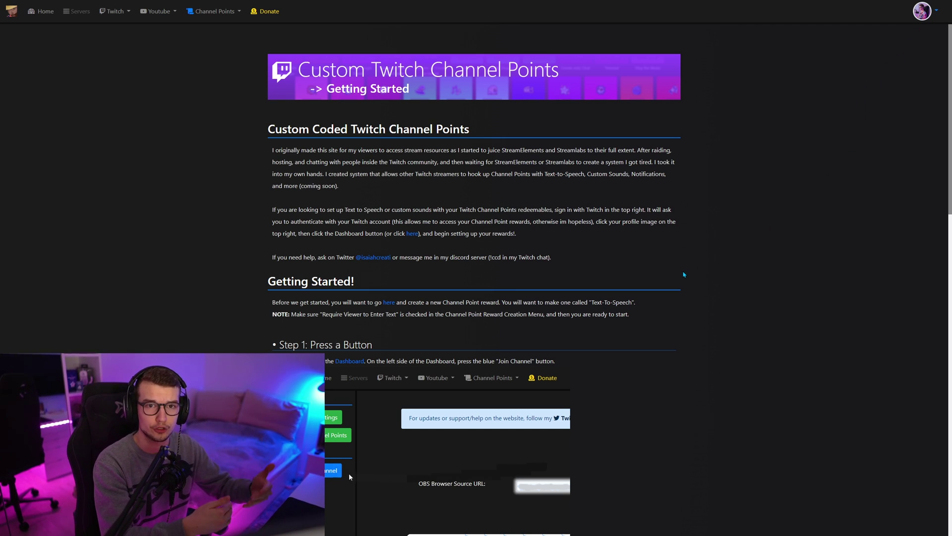
Open Twitch's Channel Points reward settings from the guide's link.
scroll(676, 269, "down", 2)
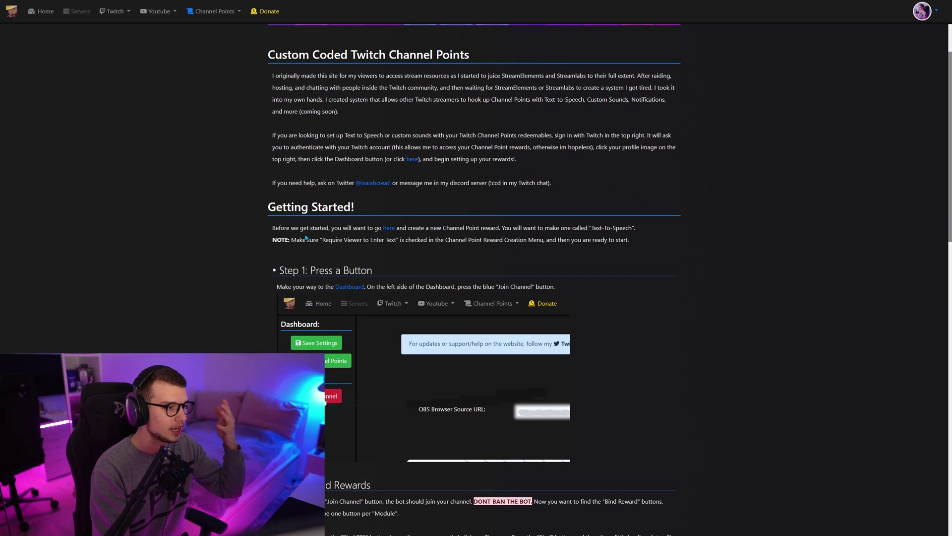
left_click(389, 231)
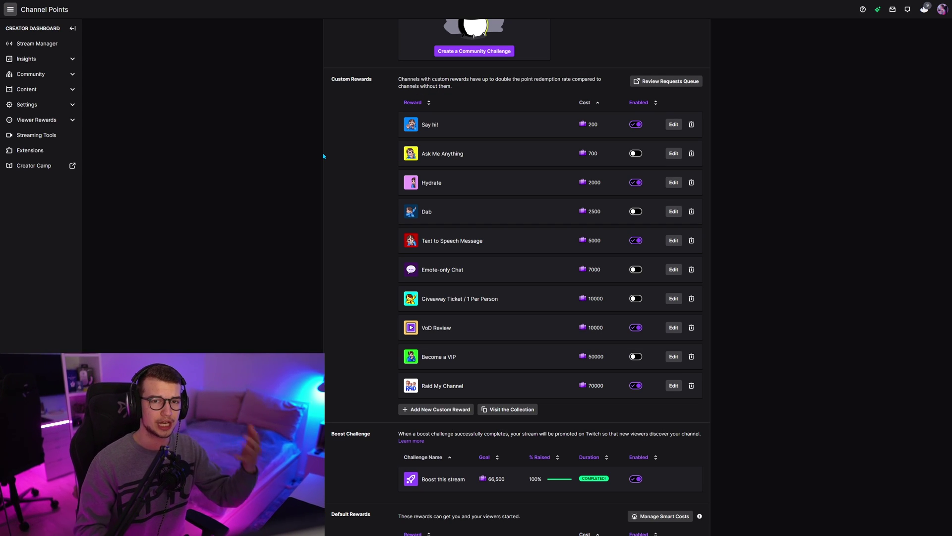
scroll(325, 152, "up", 2)
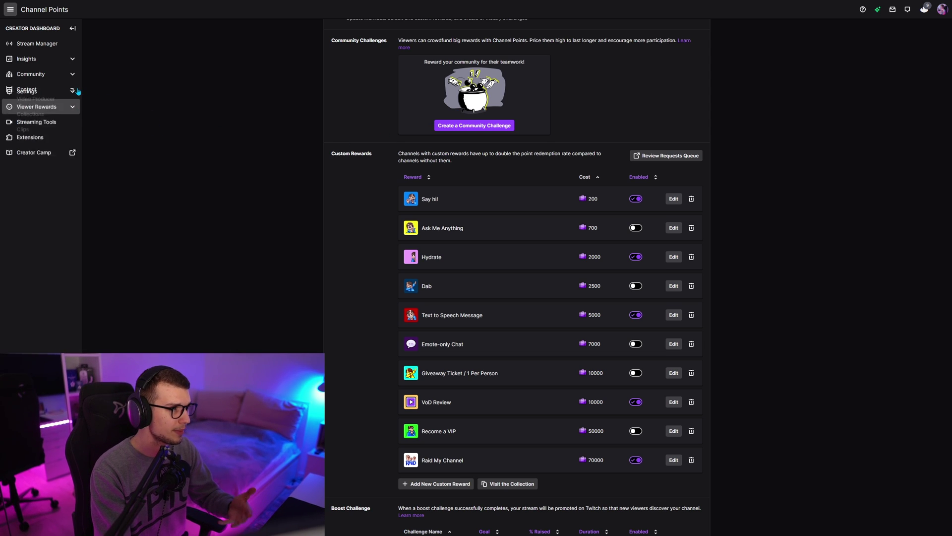
Browse the sidebar groups and scroll to the ten custom rewards, including Text to Speech Message.
left_click(30, 89)
left_click(30, 90)
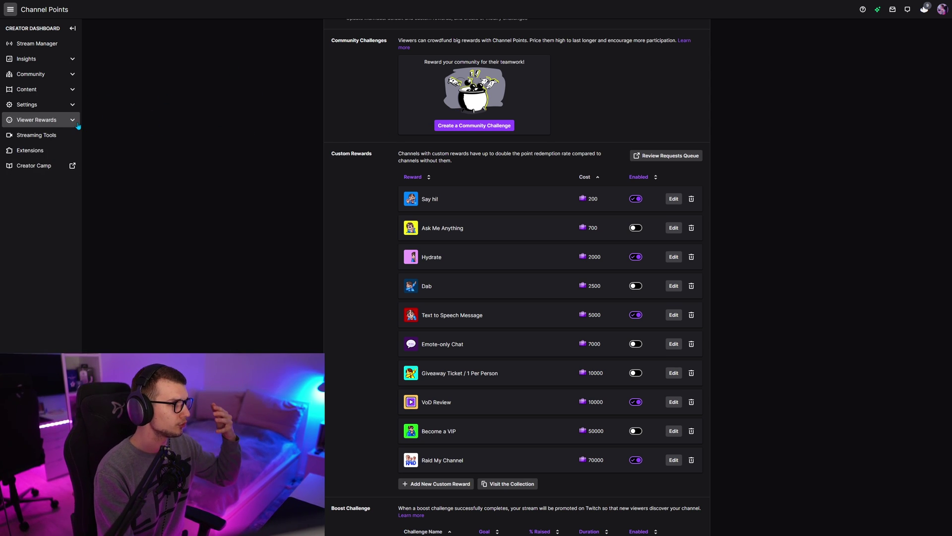
left_click(37, 120)
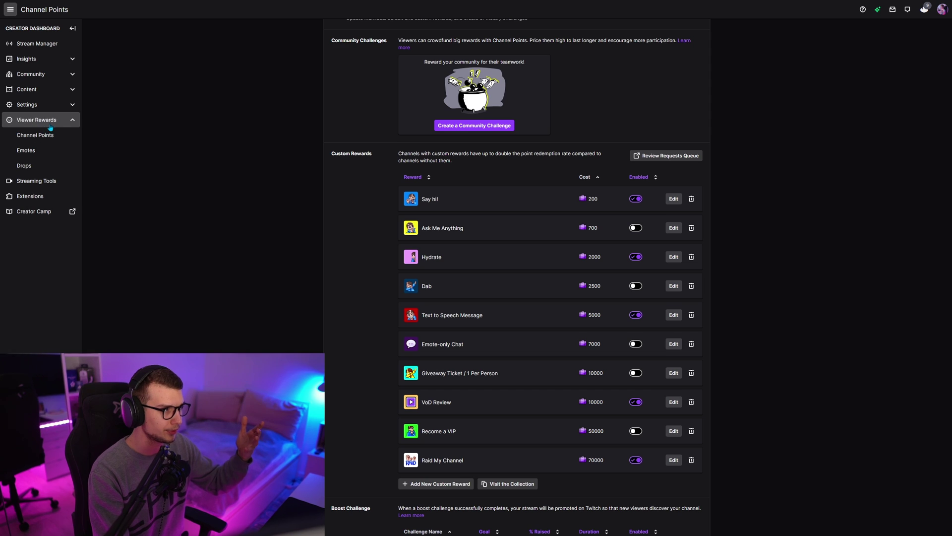
left_click(68, 120)
scroll(597, 236, "down", 1)
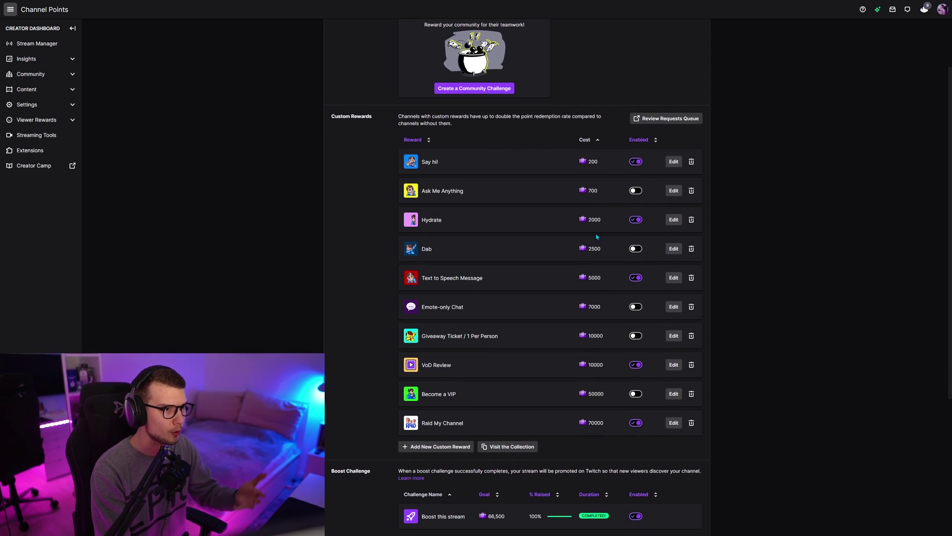
scroll(425, 456, "down", 1)
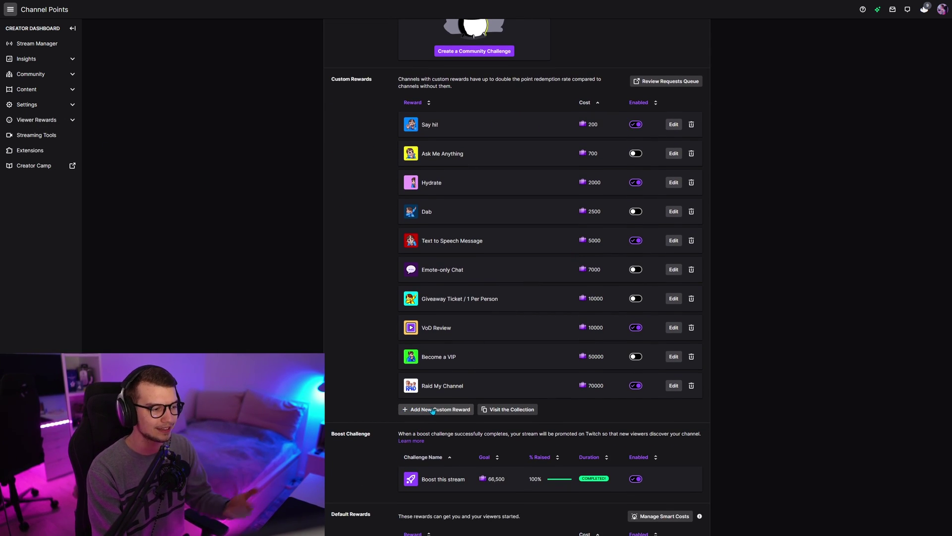
left_click(435, 409)
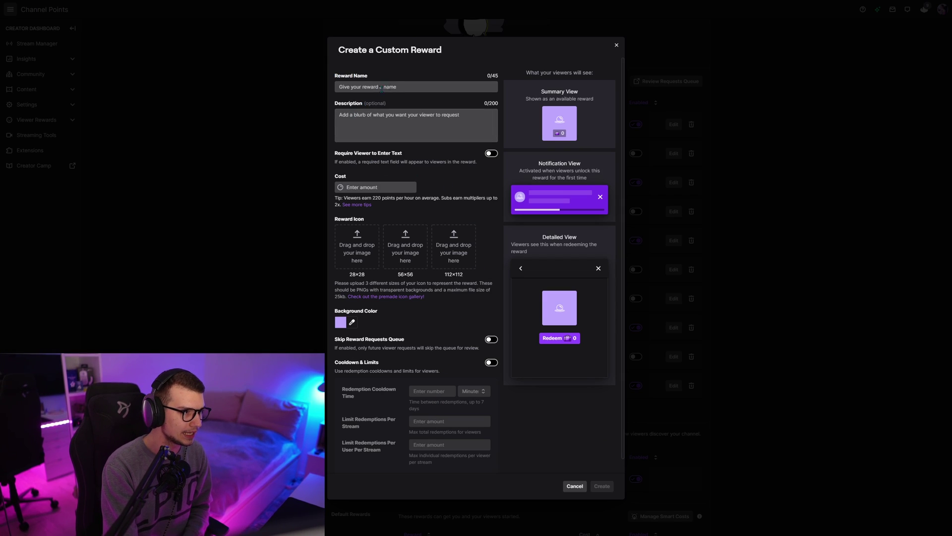
left_click(382, 89)
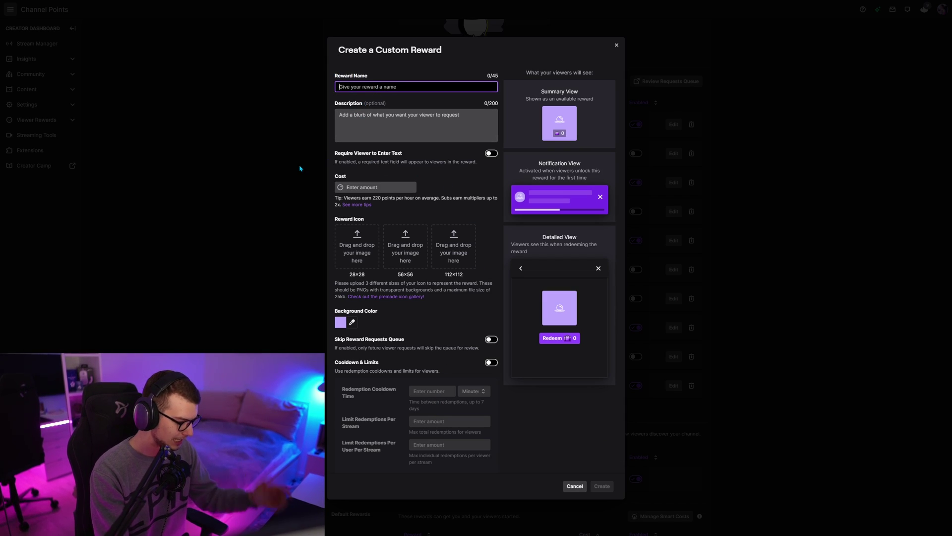
type("TTS")
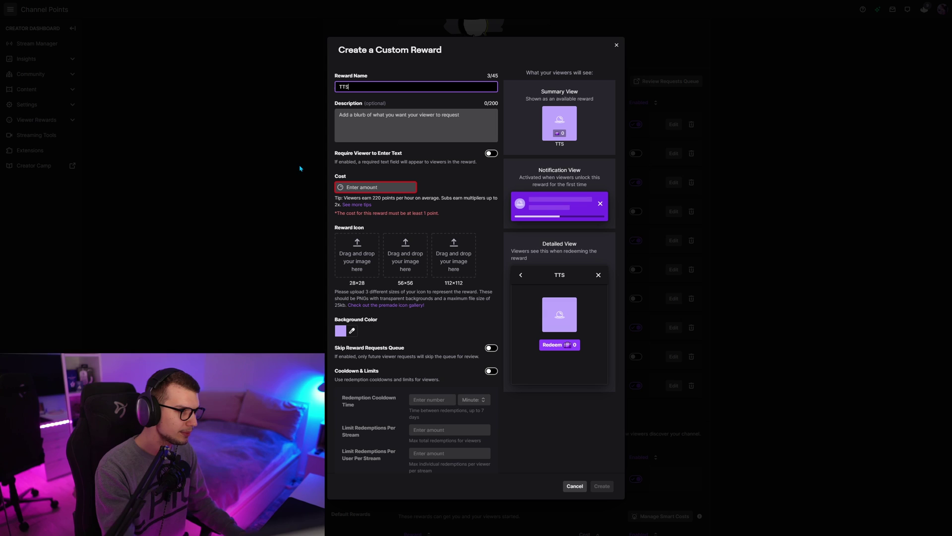
left_click(352, 138)
left_click(357, 187)
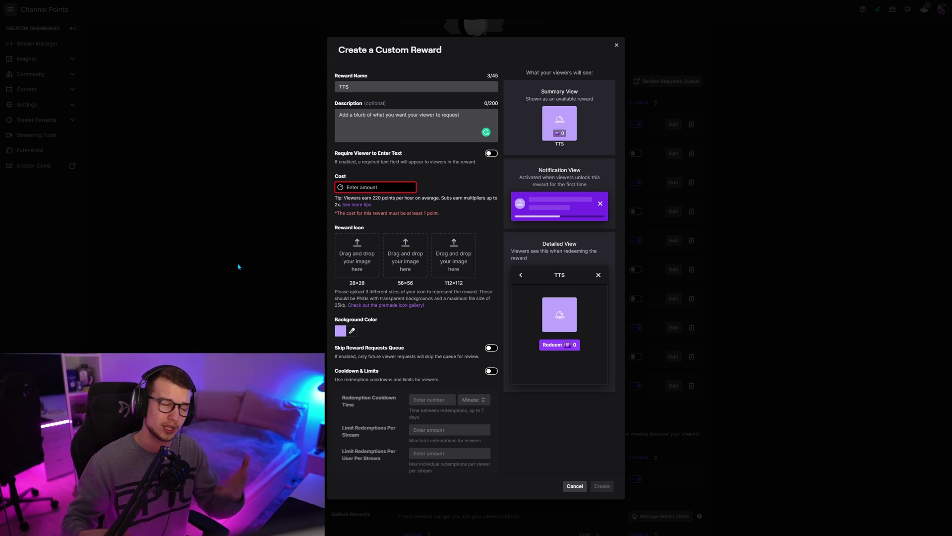
scroll(439, 259, "down", 1)
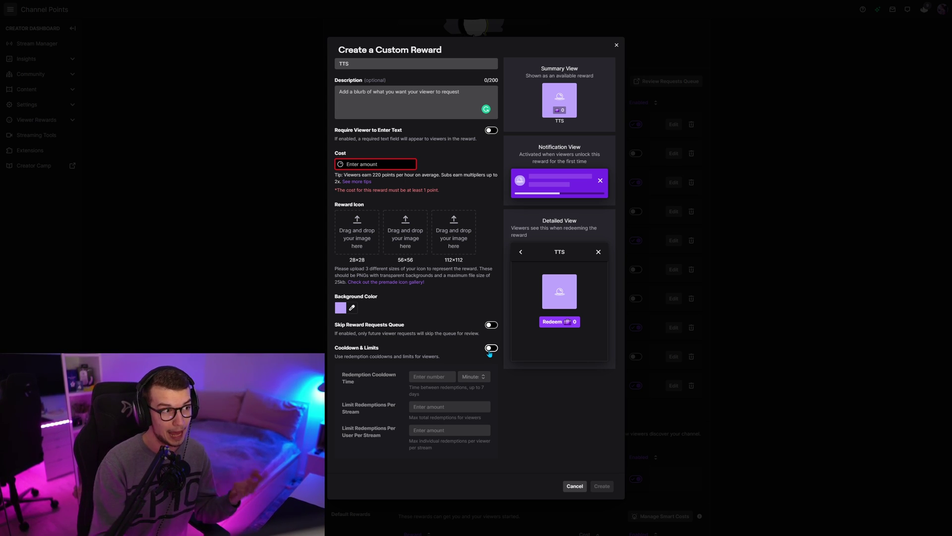
left_click(616, 45)
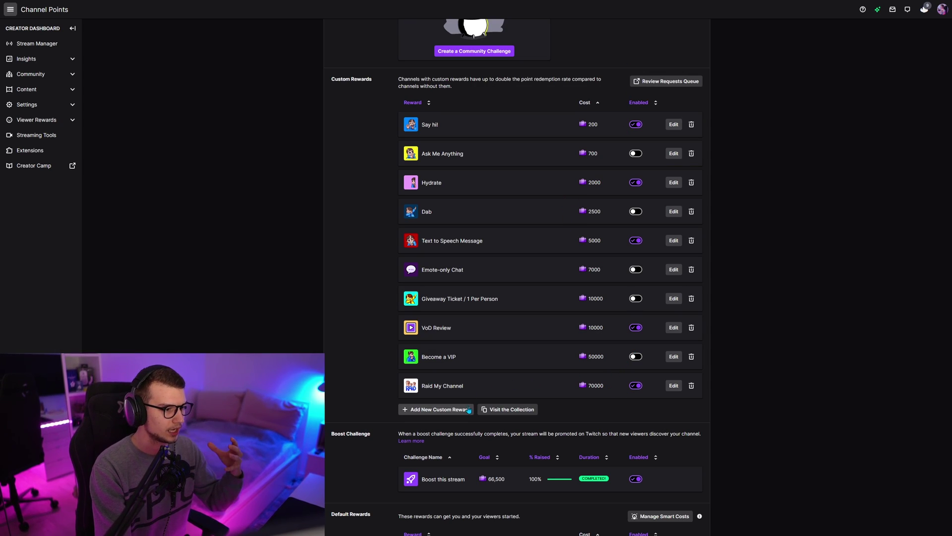
Start a new custom reward, toggle Require Viewer to Enter Text, then dismiss it uncreated.
left_click(435, 409)
scroll(395, 263, "up", 1)
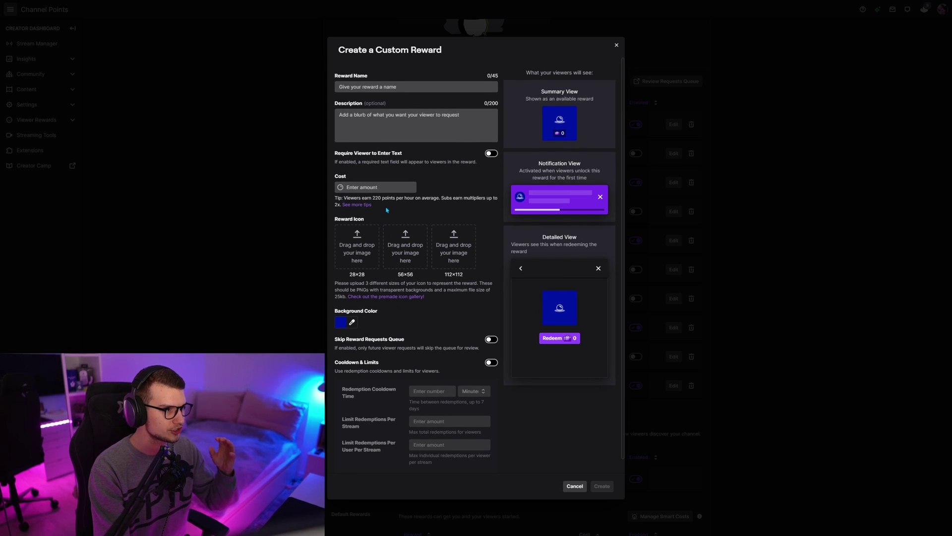
left_click(371, 153)
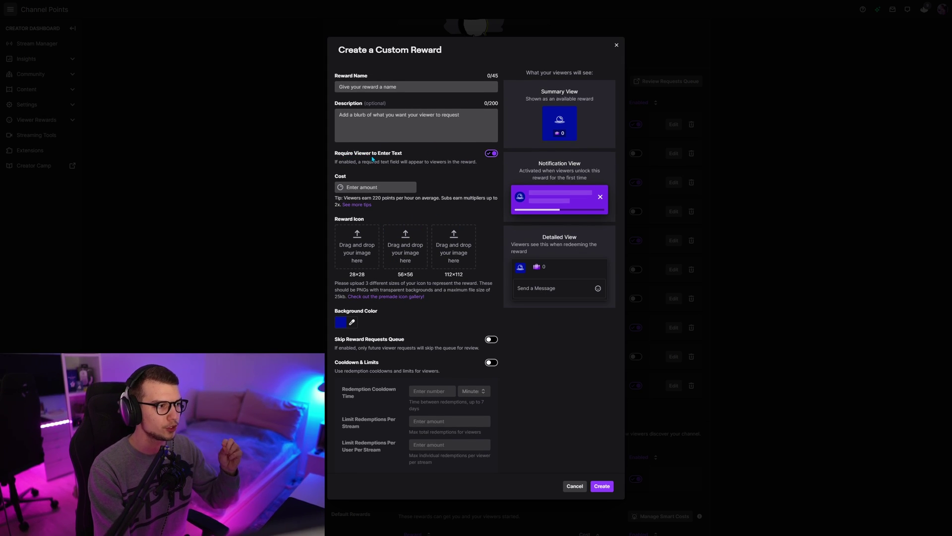
left_click(377, 153)
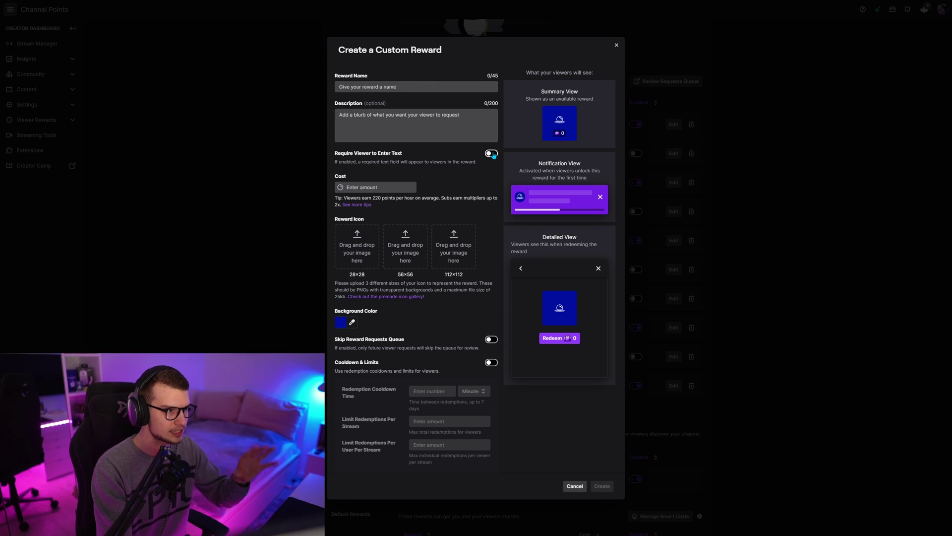
left_click(492, 154)
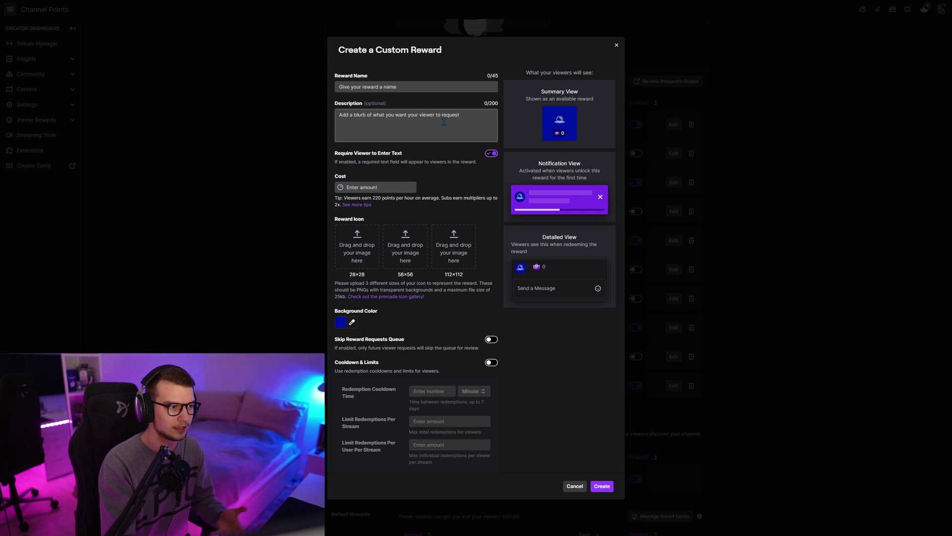
left_click(689, 69)
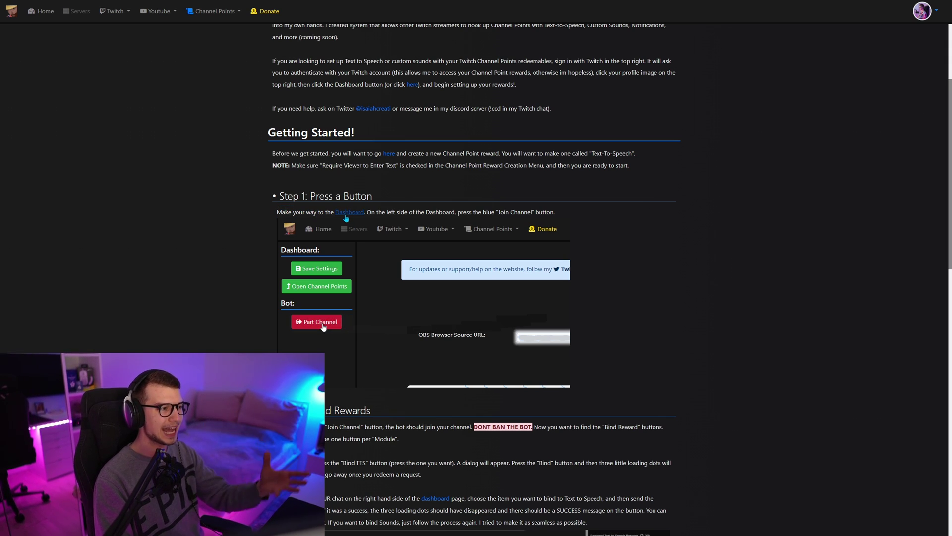
Follow the Dashboard link to the new bot.isaiahcreati.com site and go to its dashboard.
left_click(346, 213)
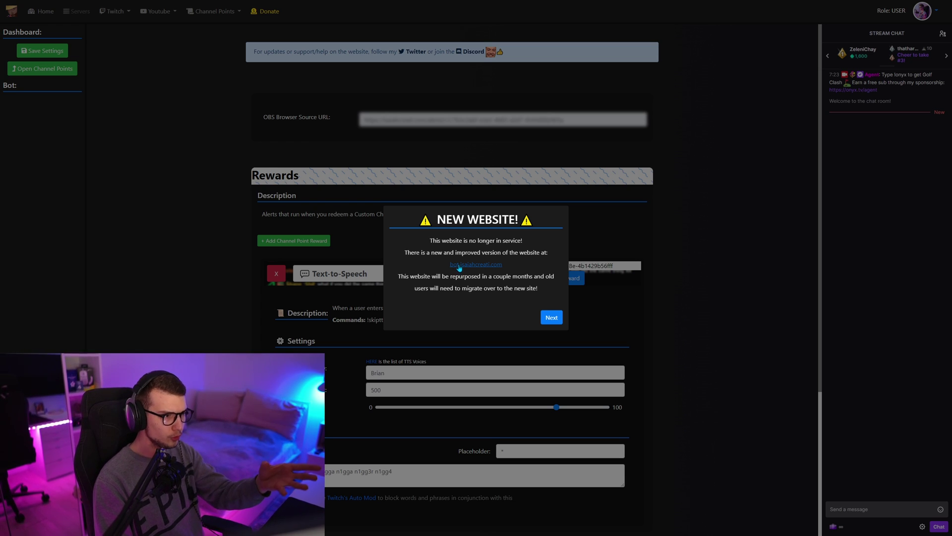
left_click(460, 267)
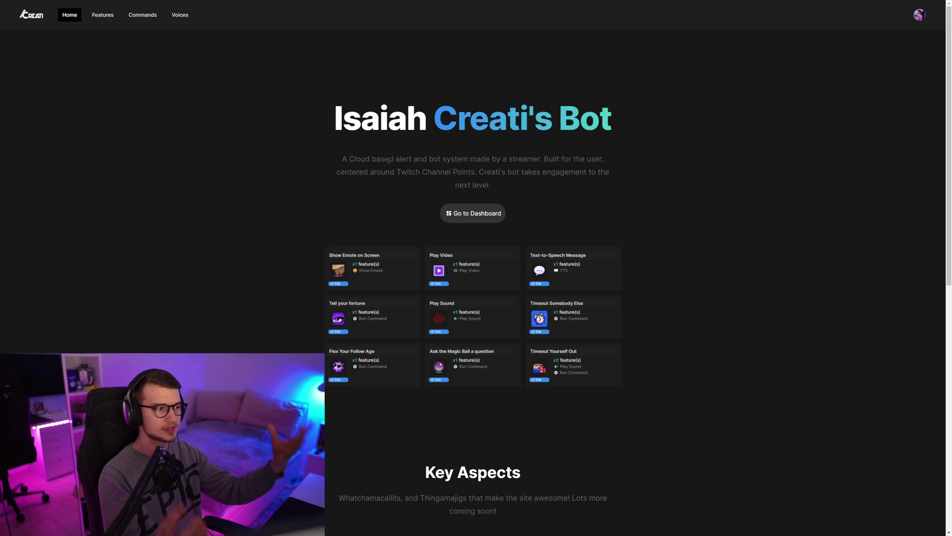
left_click(473, 213)
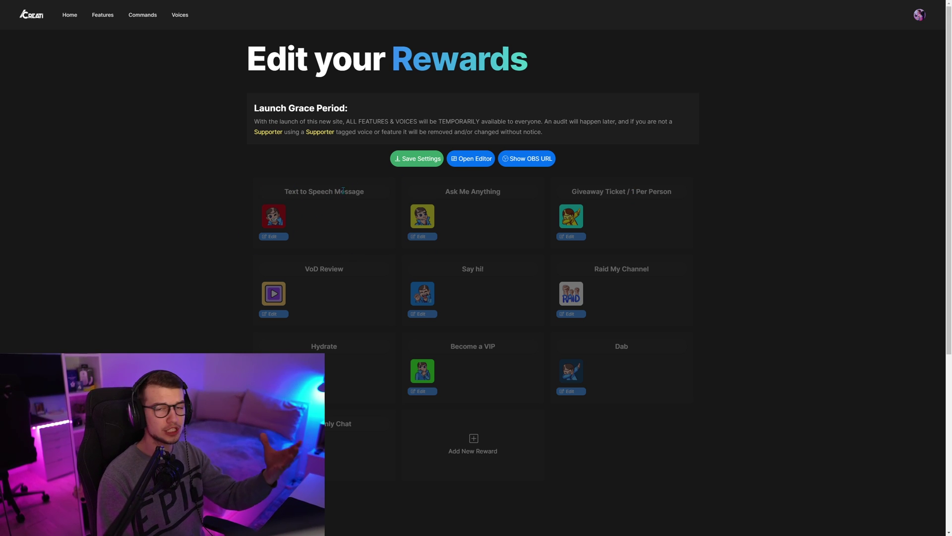
Add a Text-to-Speech module feature to the Text to Speech Message reward.
left_click(272, 237)
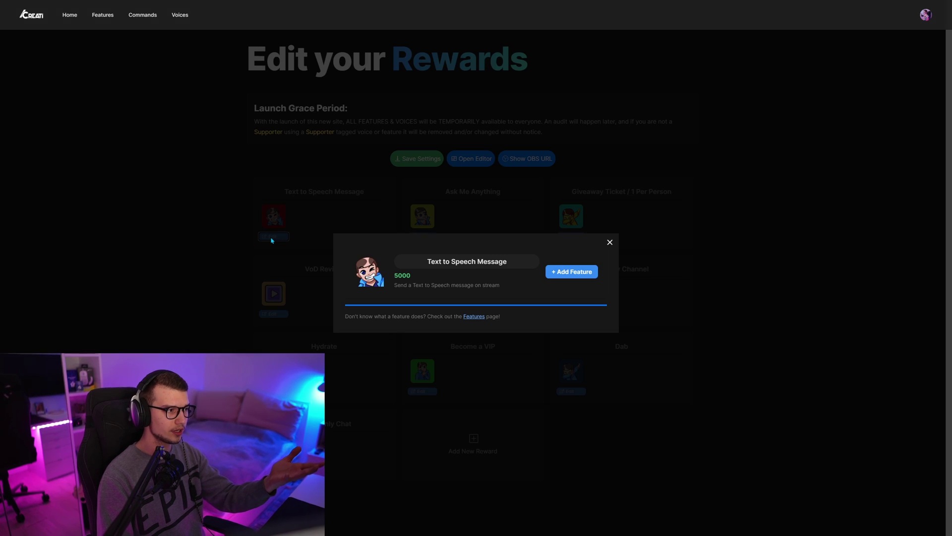
left_click(569, 275)
left_click(409, 310)
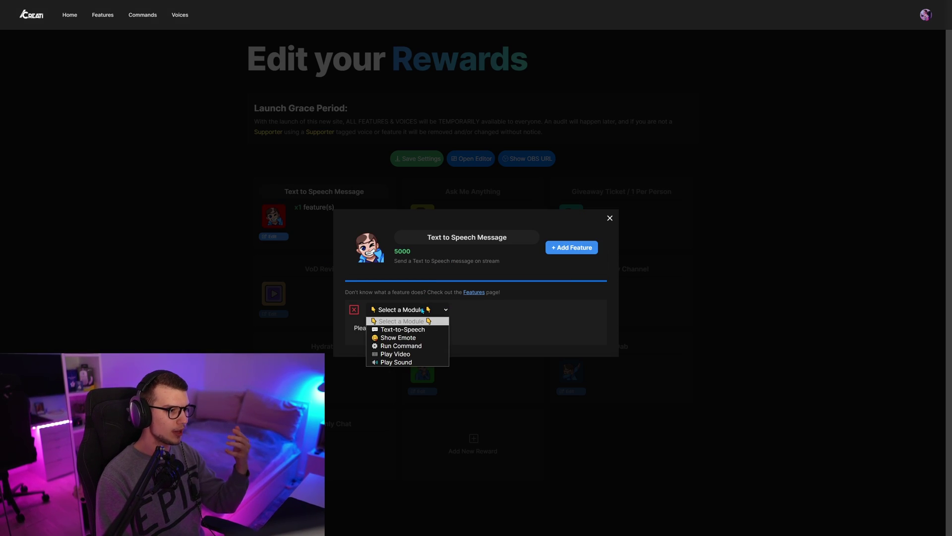
left_click(398, 330)
scroll(460, 265, "down", 1)
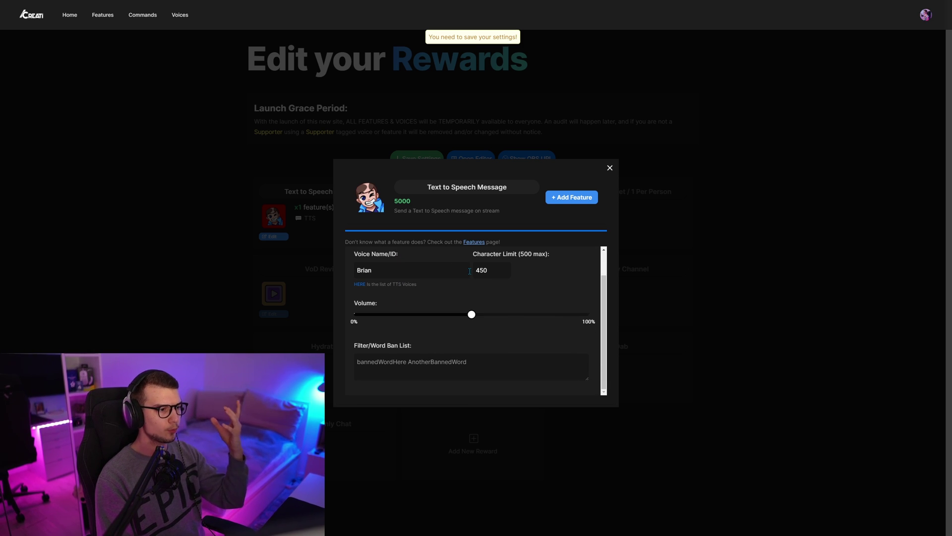
scroll(496, 271, "up", 1)
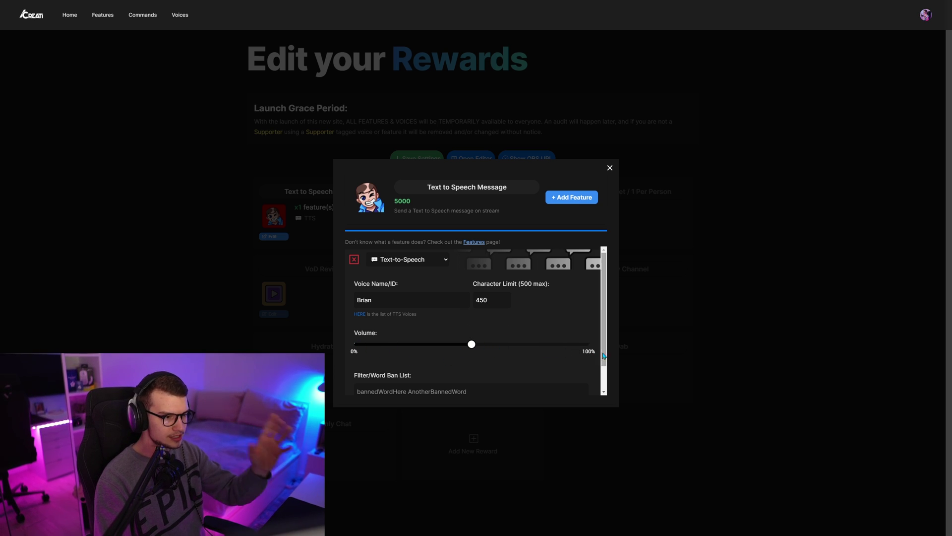
scroll(498, 350, "down", 1)
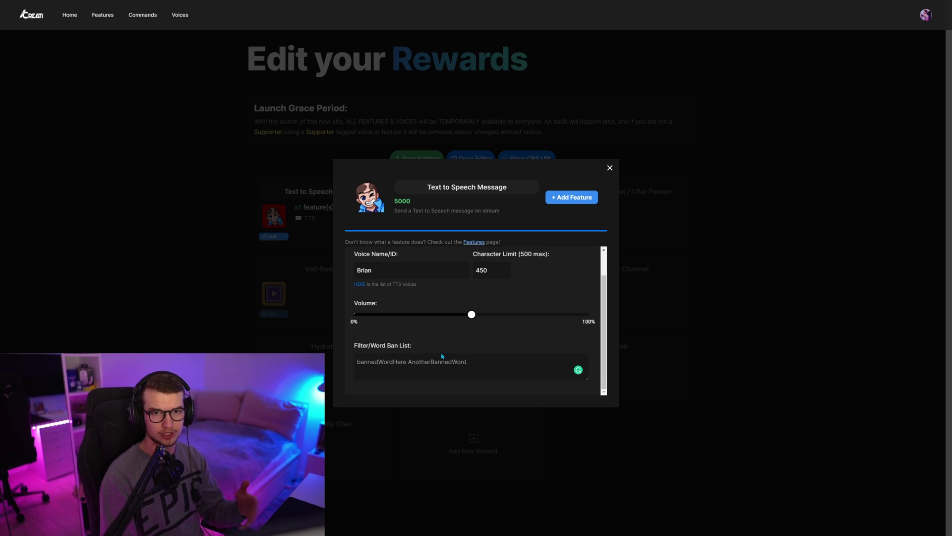
scroll(436, 353, "up", 1)
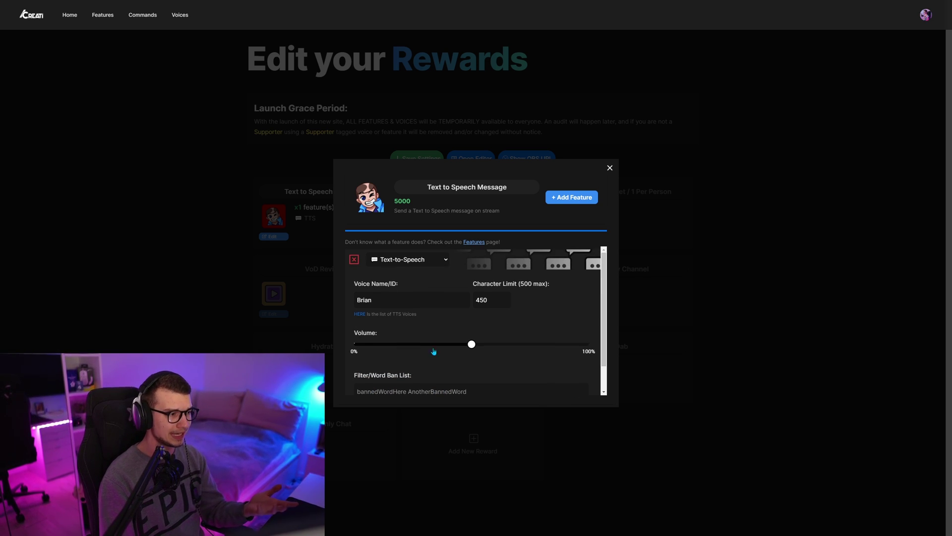
Highlight the Brian voice name and the hint about the TTS voices list.
double_click(395, 302)
left_click(374, 292)
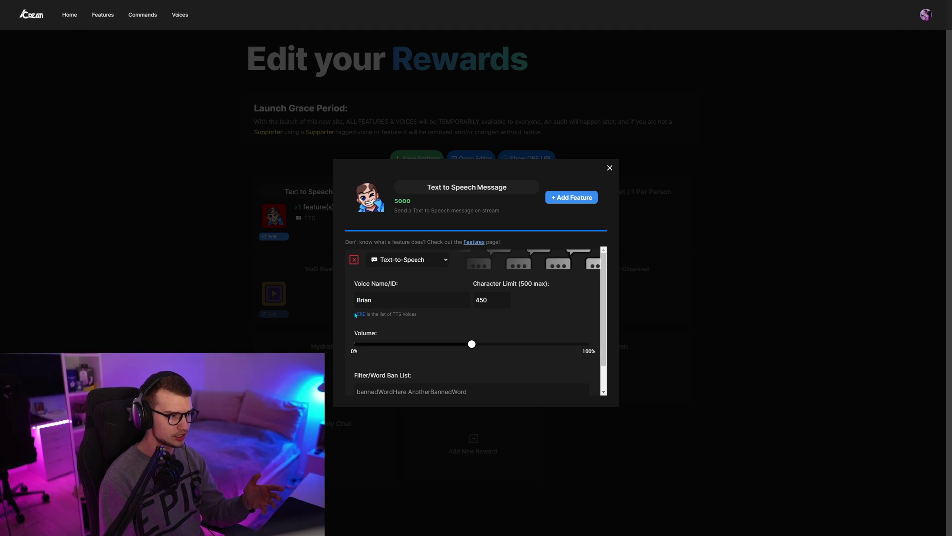
left_click_drag(391, 313, 411, 314)
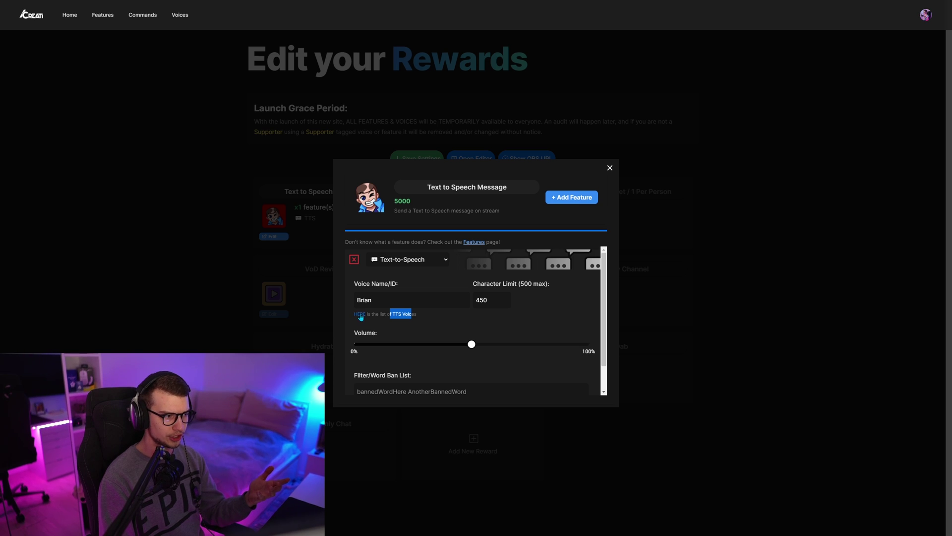
left_click(391, 300)
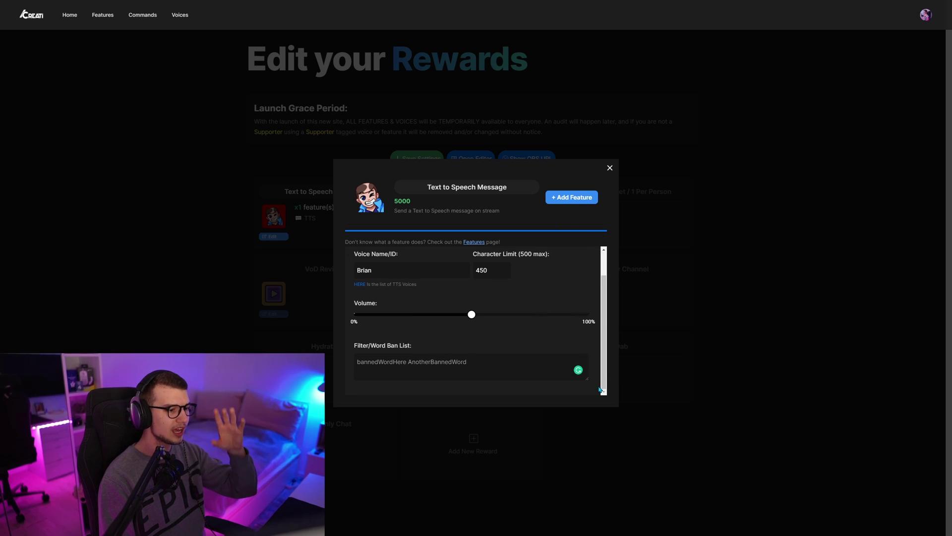
Add another feature slot, close the editor, and reopen the Text to Speech Message reward.
left_click(574, 203)
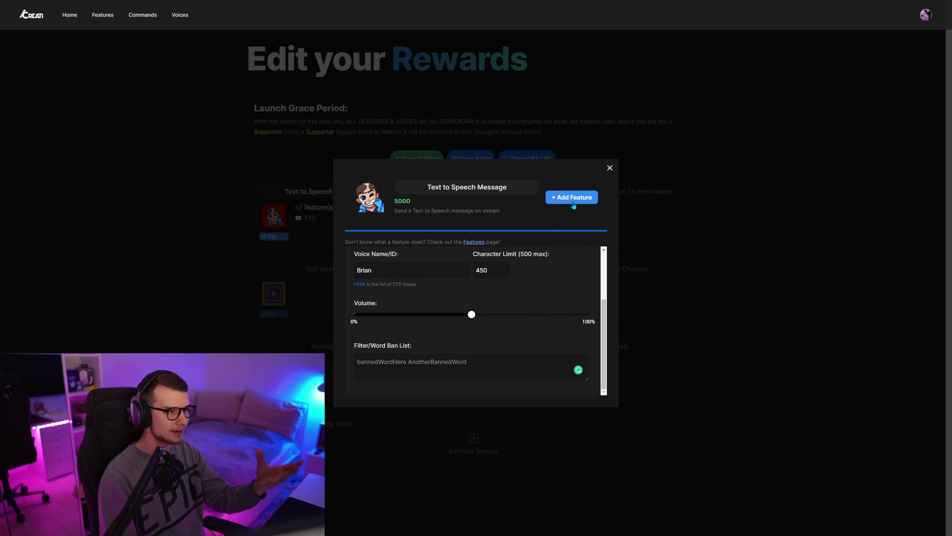
left_click(609, 174)
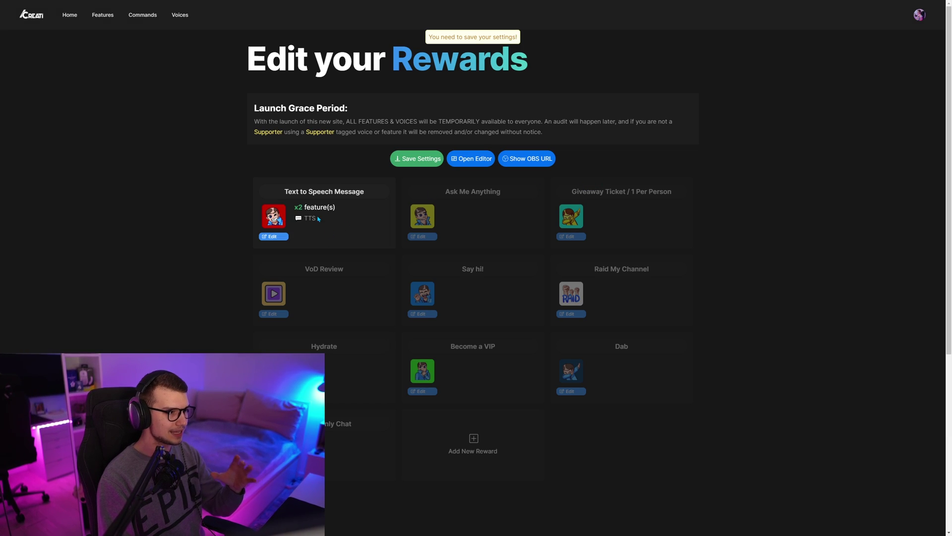
left_click(281, 237)
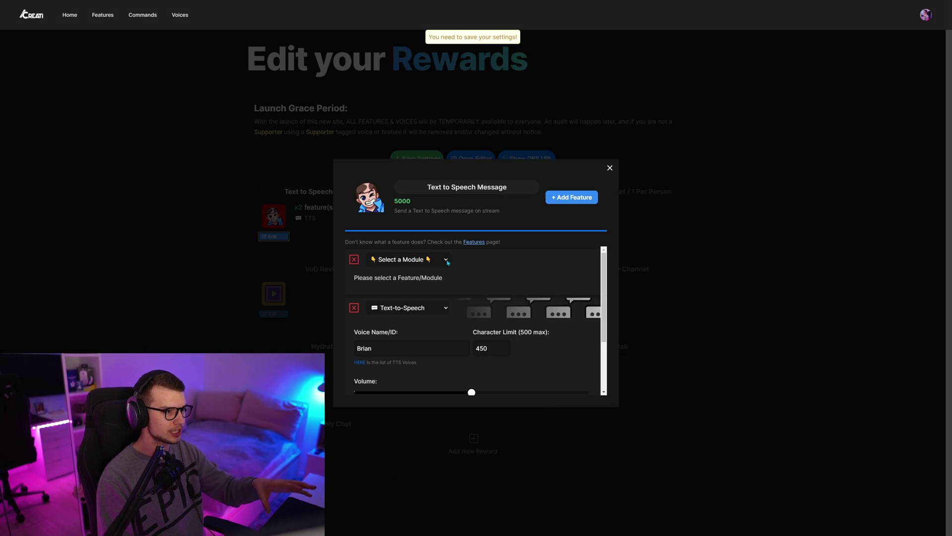
scroll(461, 282, "down", 2)
scroll(465, 293, "up", 2)
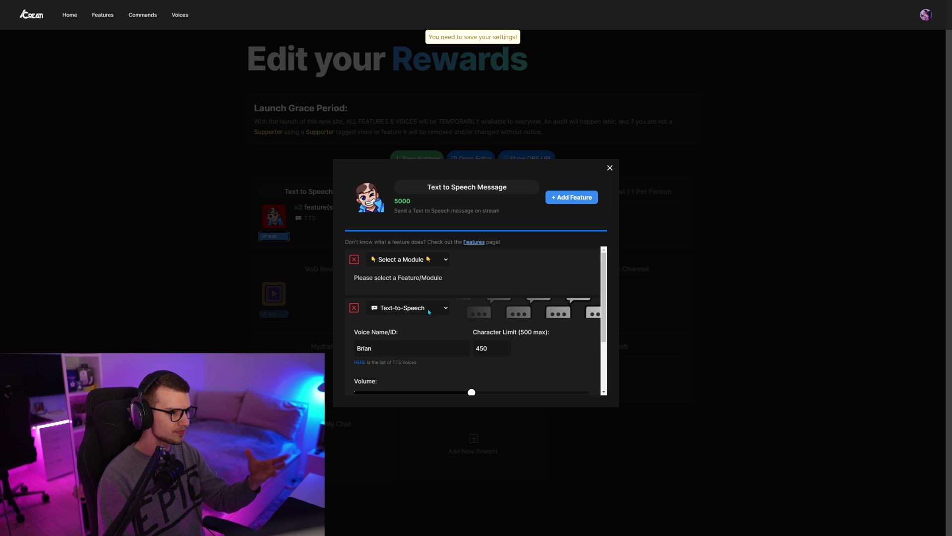
Remove and re-add the Text-to-Speech module row, add a second slot, and close the editor.
left_click(354, 307)
left_click(408, 308)
left_click(403, 336)
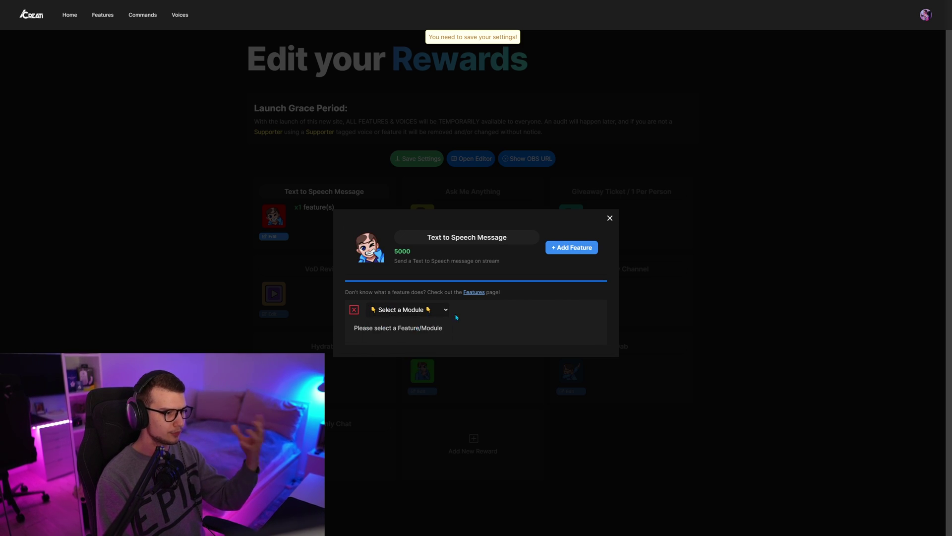
left_click(596, 200)
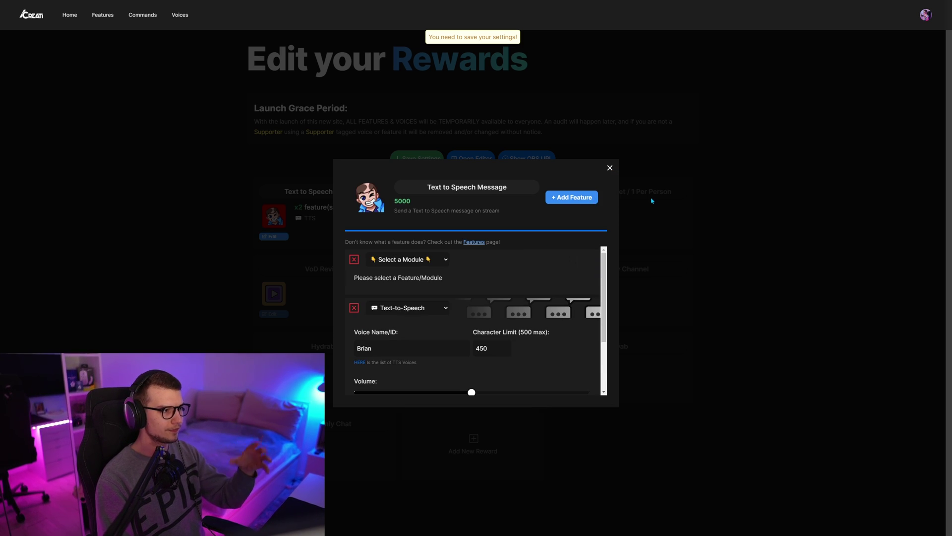
left_click(609, 169)
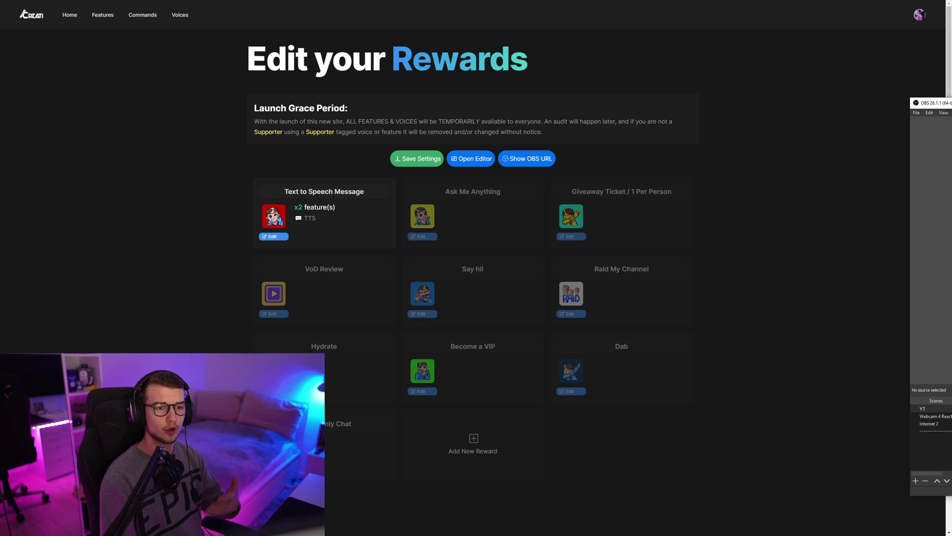
Bring OBS into view and add a browser source named Browser to the YT scene.
left_click_drag(951, 103, 475, 48)
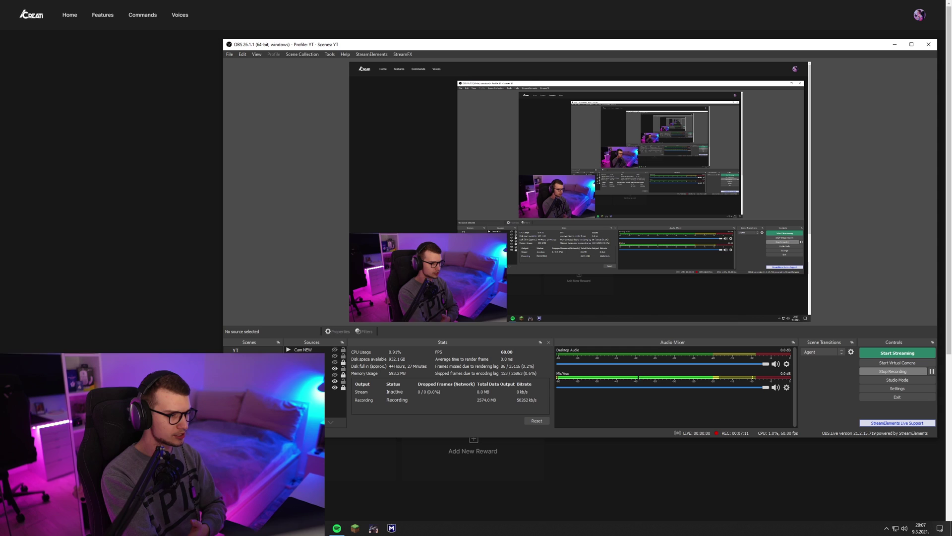
left_click(289, 422)
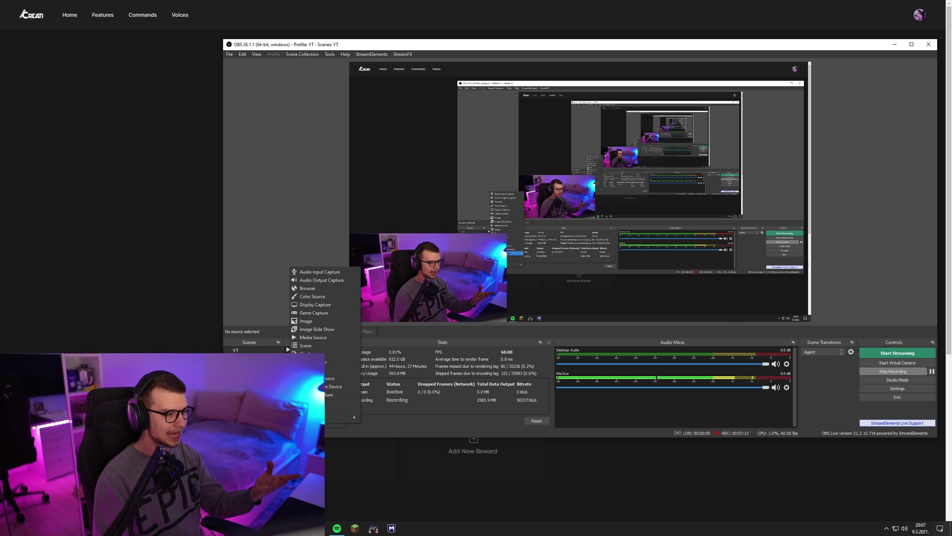
left_click(310, 288)
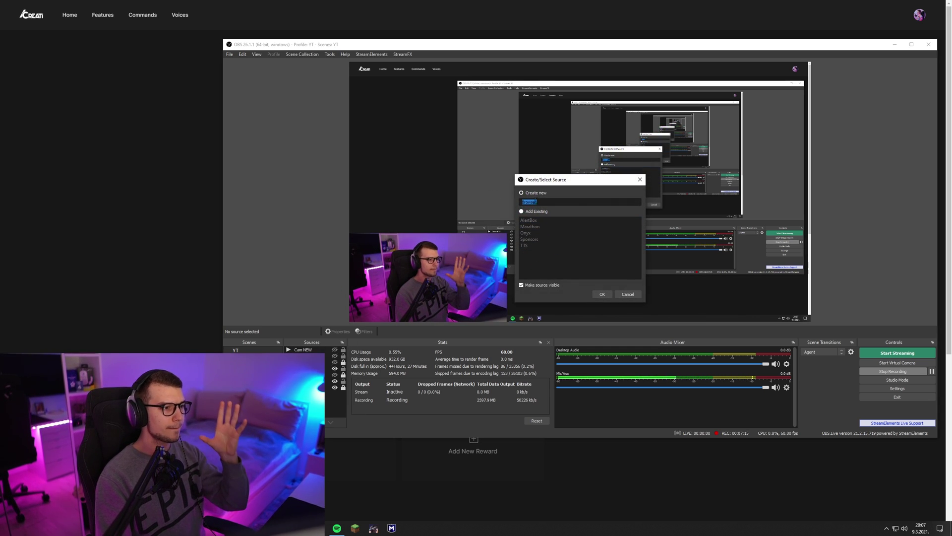
key("Return")
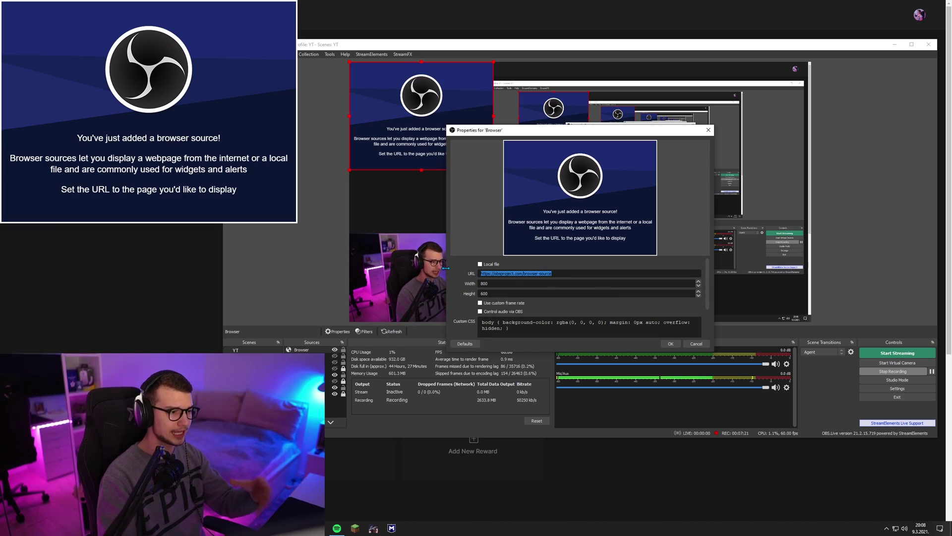
left_click(511, 292)
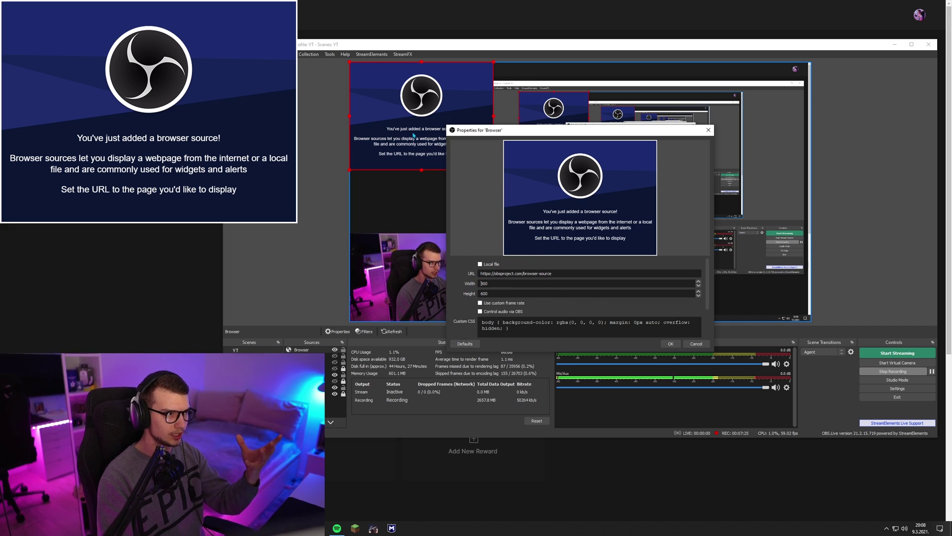
left_click(671, 343)
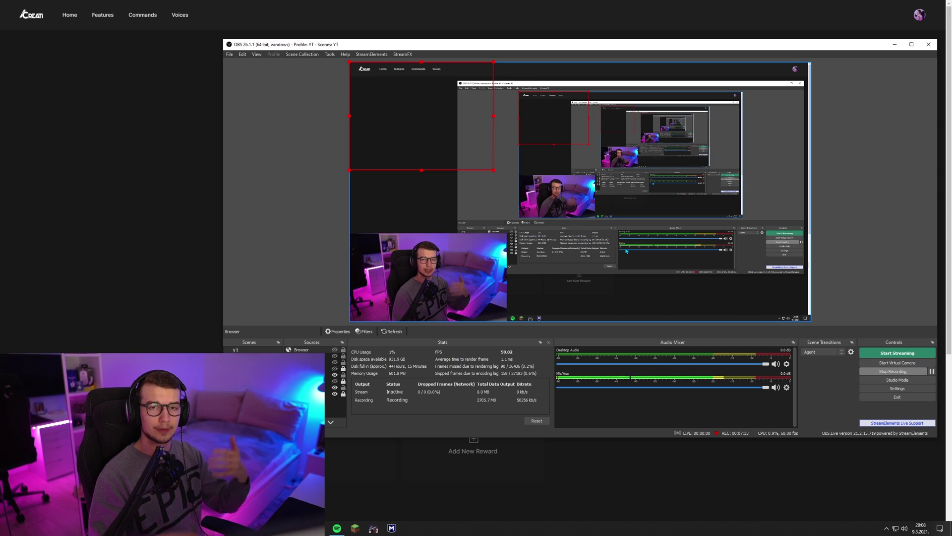
Redeem Text to Speech Message in chat with 'Agent is the best and you should follow him on'.
left_click_drag(632, 43, 951, 109)
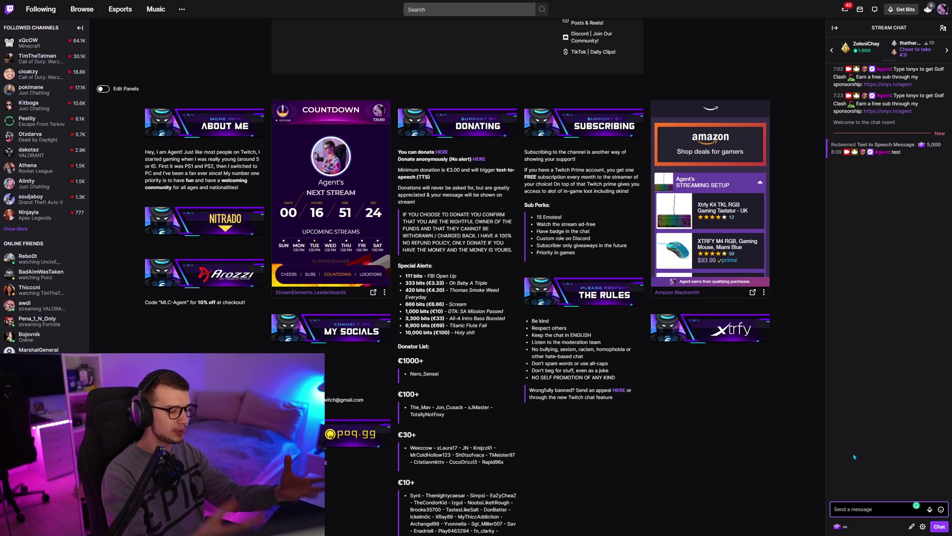
left_click(838, 526)
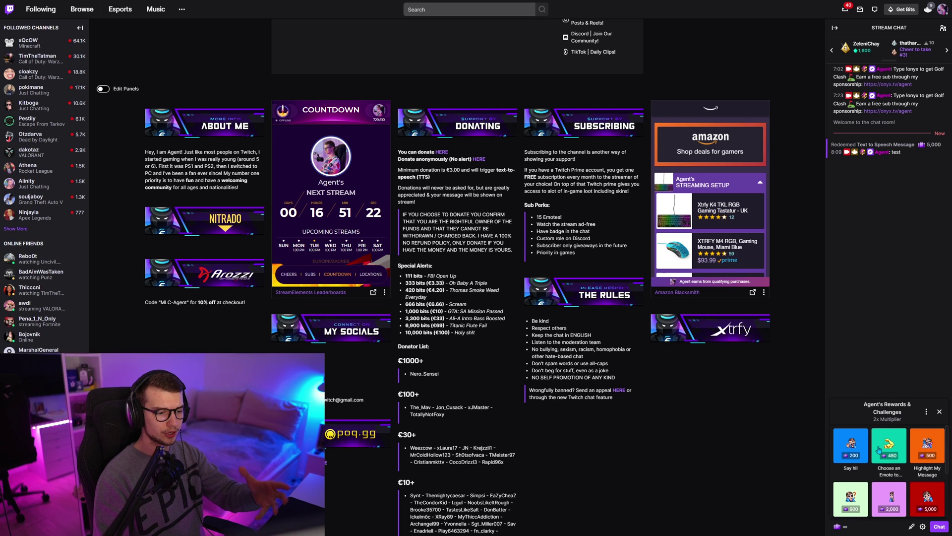
scroll(866, 463, "down", 1)
scroll(887, 468, "up", 1)
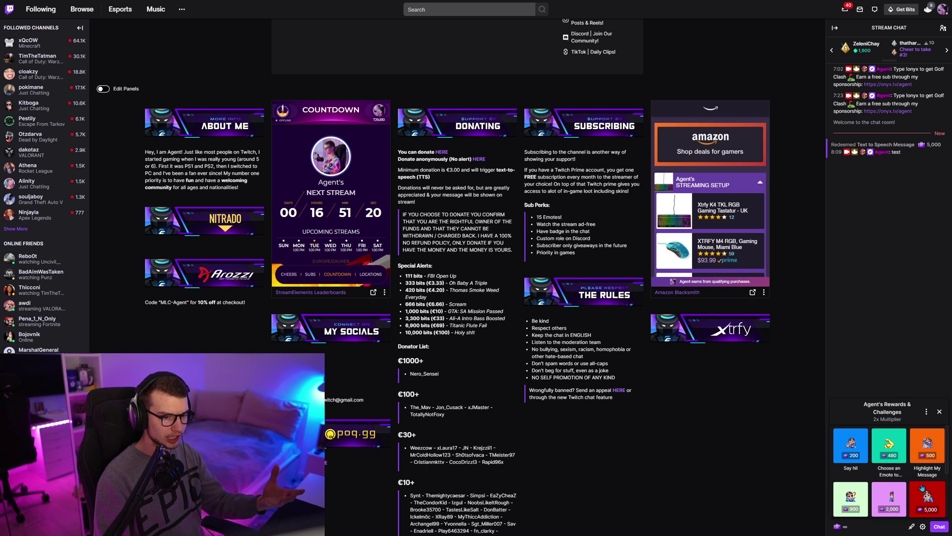
left_click(928, 477)
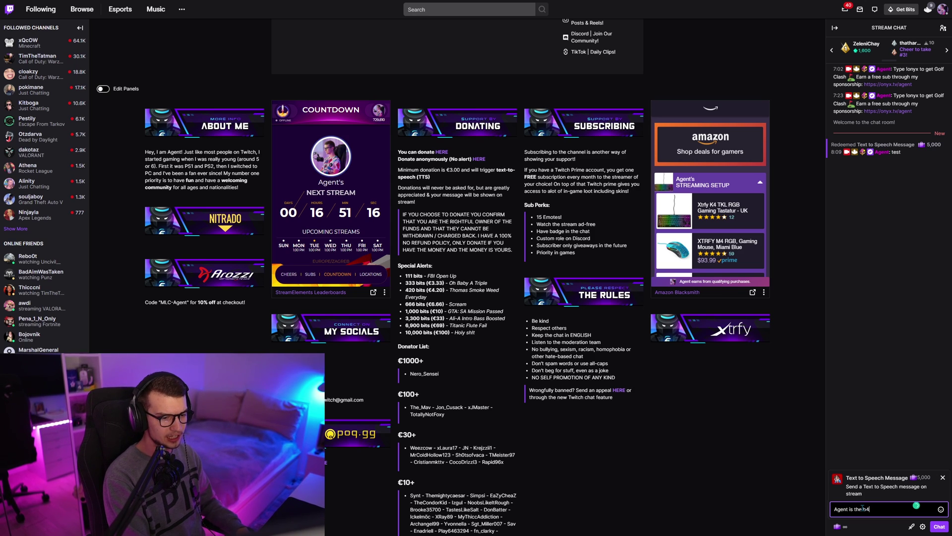
type("Agent is the best and you should ")
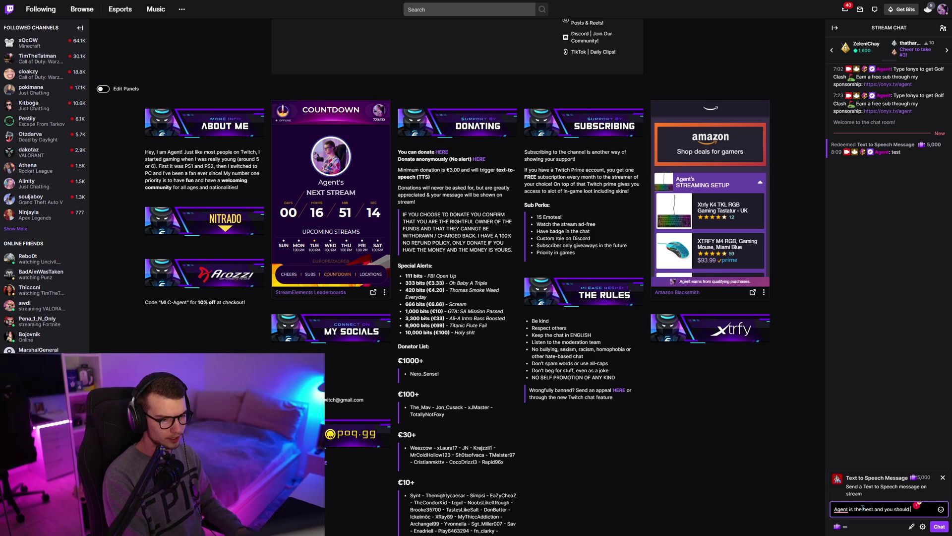
type("follow him on Twitch")
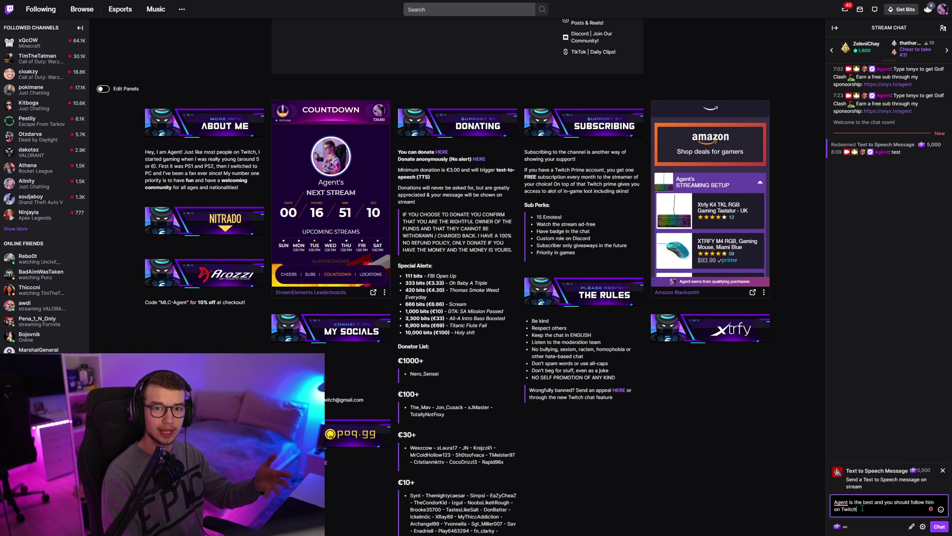
key("Return")
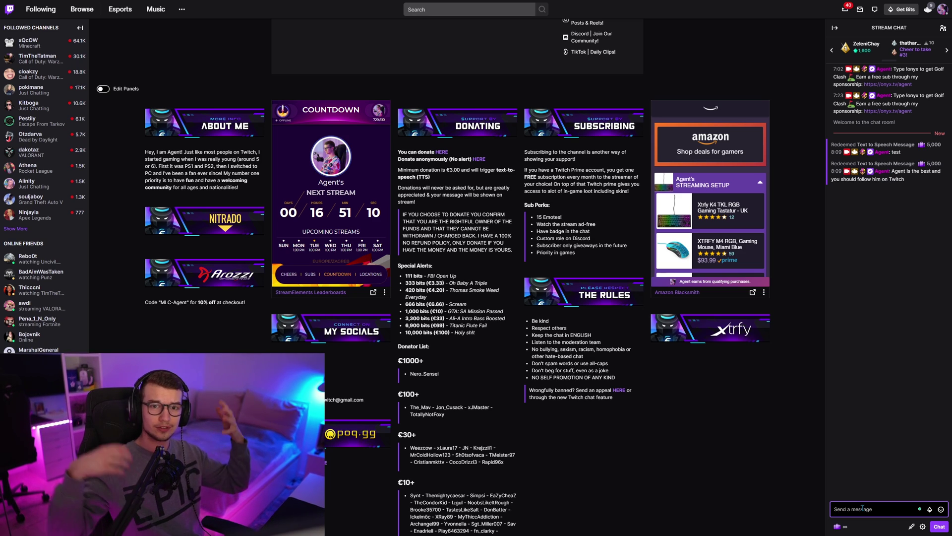